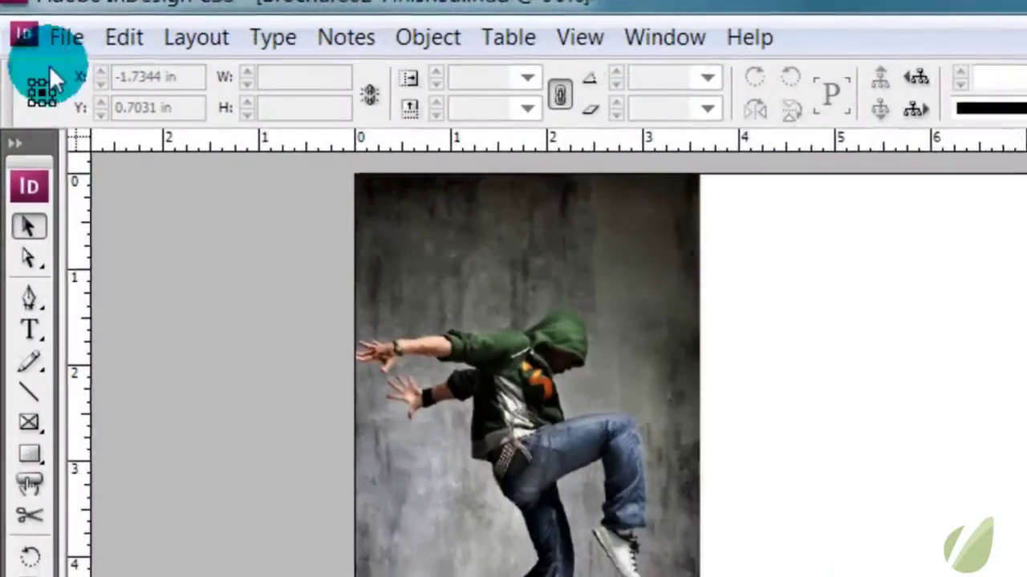
# - Run Preflight from the File menu to get the brochure's summary of fonts, links and inks
pyautogui.click(37, 35)
pyautogui.click(161, 509)
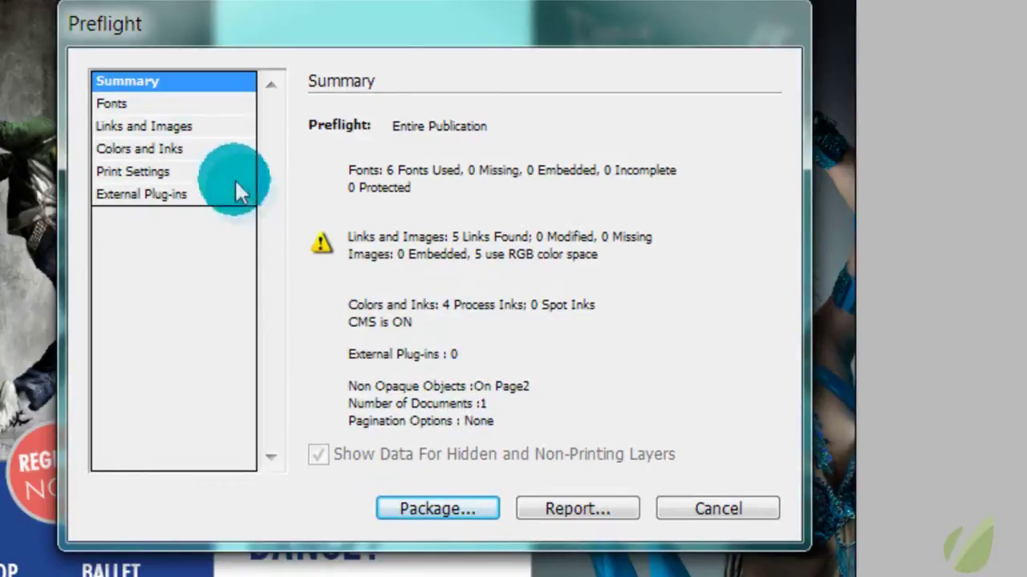
# - Check the Fonts page with Show Problems Only toggled to confirm none are missing, then view Links and Images
pyautogui.click(184, 103)
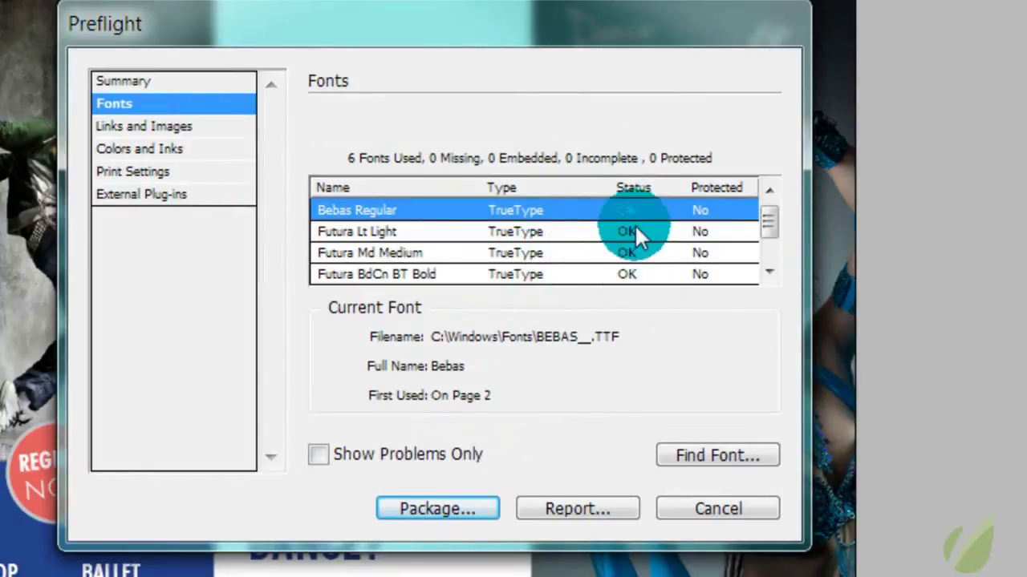
pyautogui.moveTo(768, 222)
pyautogui.mouseDown()
pyautogui.moveTo(770, 252)
pyautogui.moveTo(773, 194)
pyautogui.mouseUp()
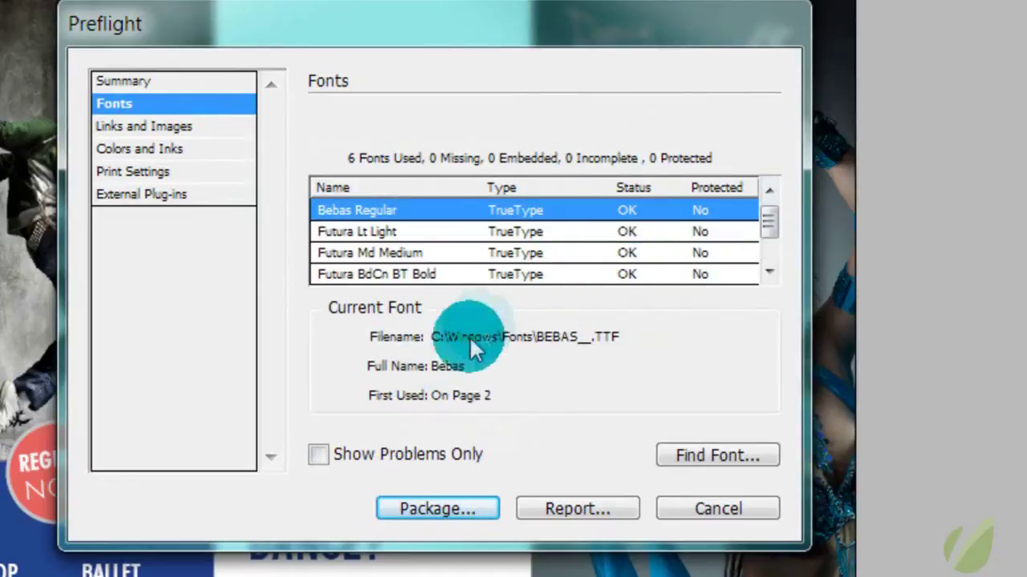
pyautogui.click(319, 454)
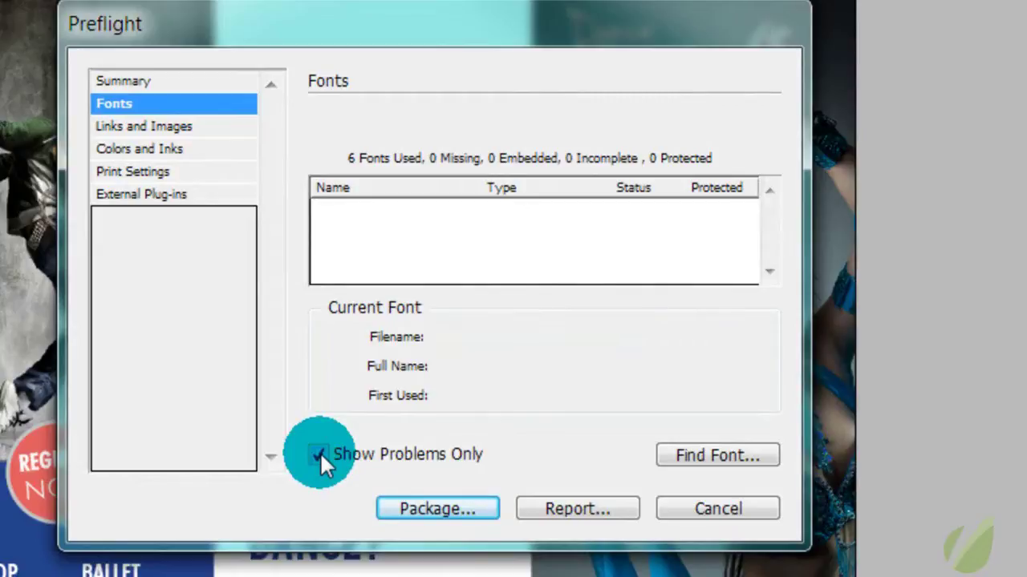
pyautogui.click(318, 454)
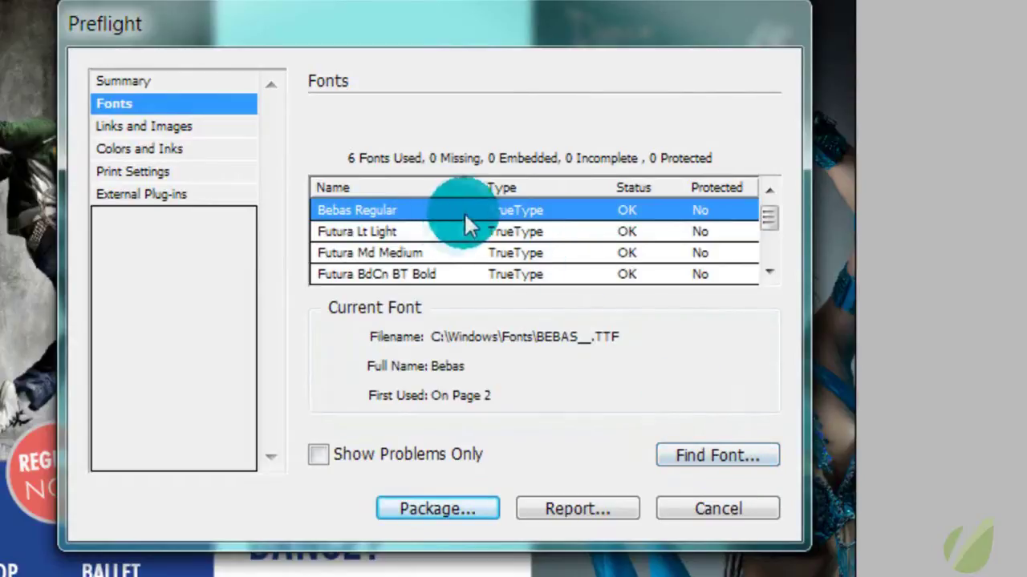
pyautogui.click(318, 454)
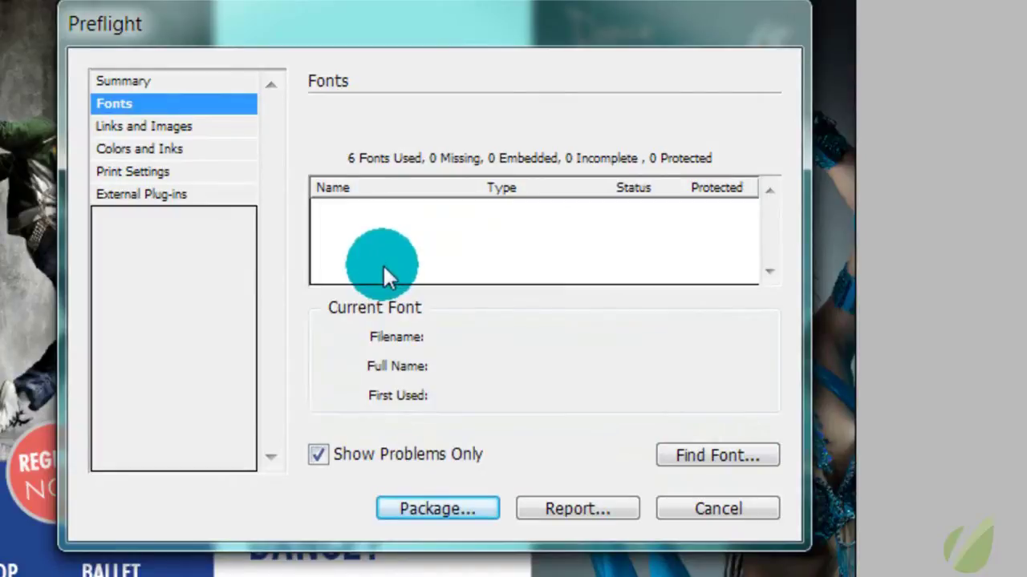
pyautogui.click(323, 454)
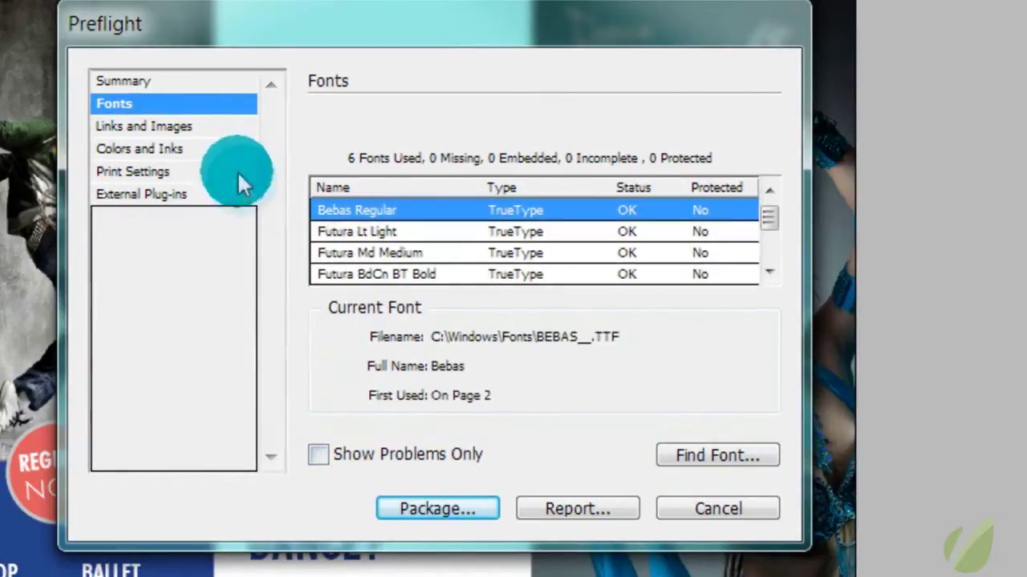
pyautogui.click(161, 126)
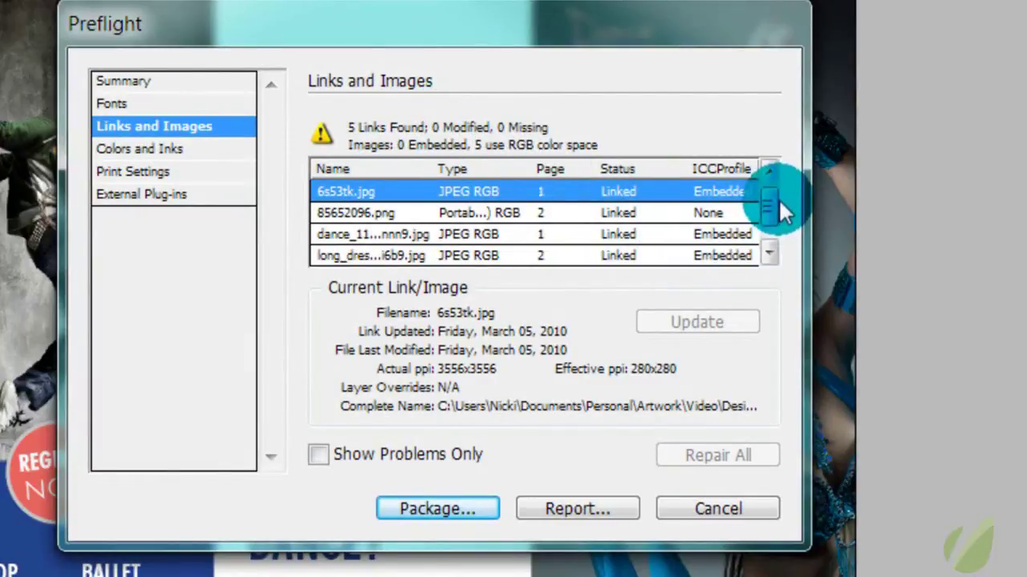
# - Inspect each linked image row and filter for problems, then view the Colors and Inks page
pyautogui.scroll(-1, 777, 198)
pyautogui.scroll(1, 783, 172)
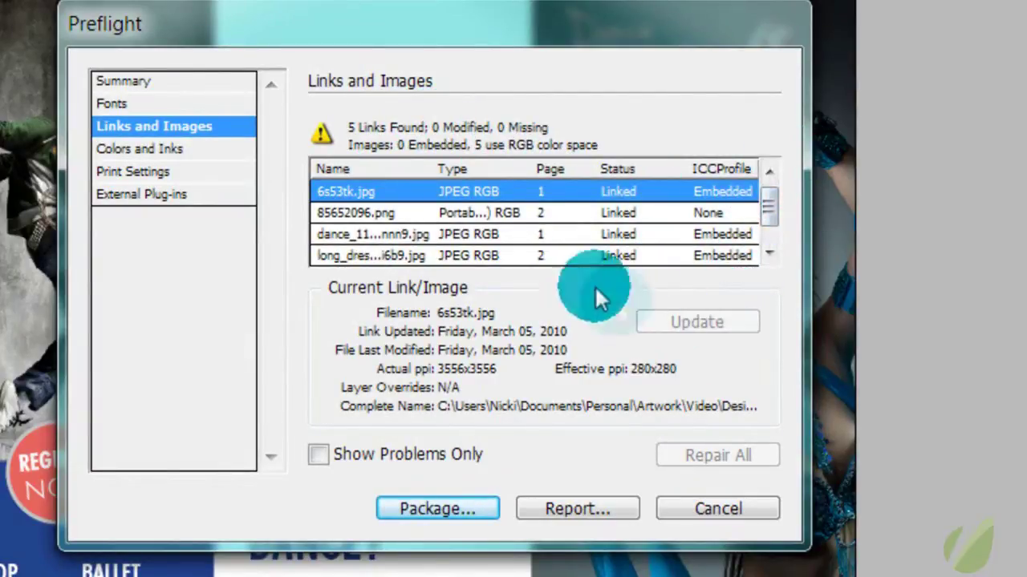
pyautogui.click(471, 213)
pyautogui.click(476, 234)
pyautogui.click(476, 255)
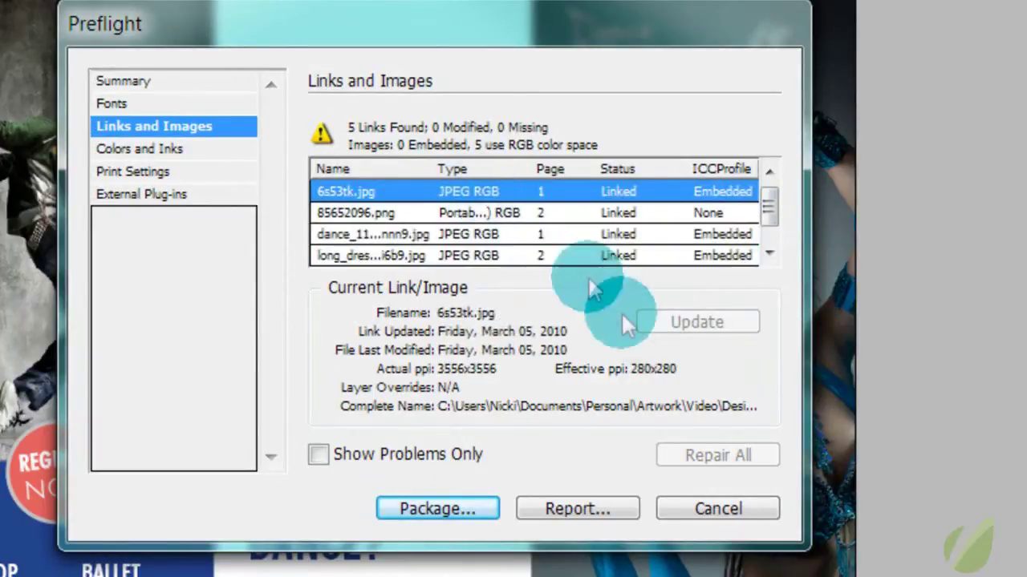
pyautogui.click(366, 459)
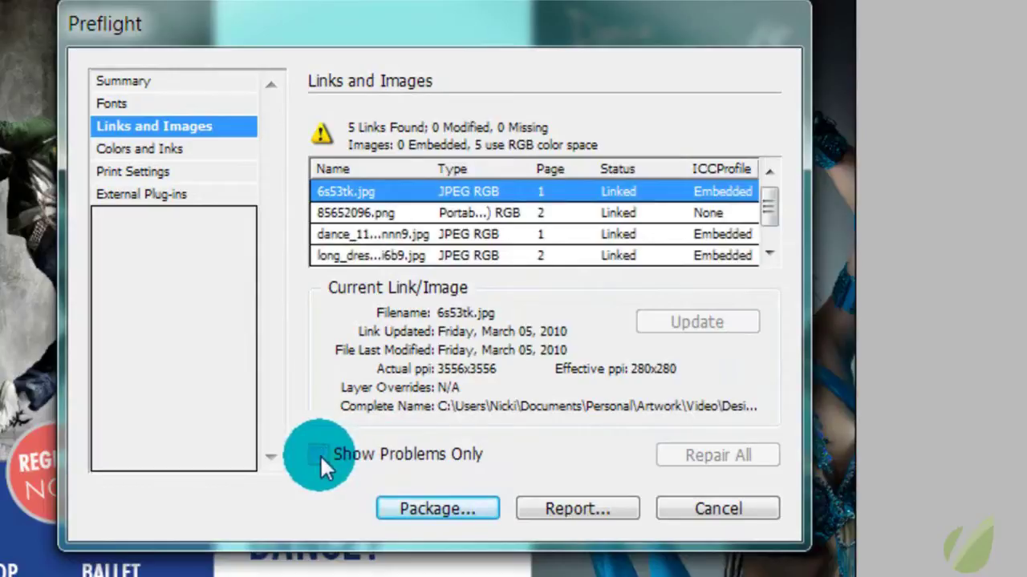
pyautogui.click(162, 149)
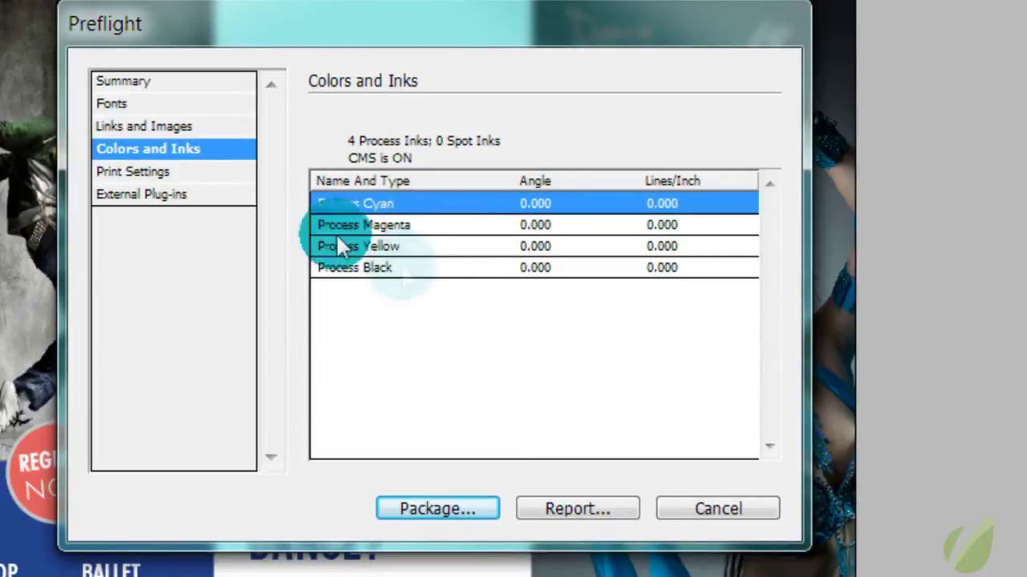
# - Review the Print Settings and External Plug-ins pages, then return to the Preflight Summary
pyautogui.click(169, 171)
pyautogui.moveTo(767, 217); pyautogui.dragTo(784, 124)
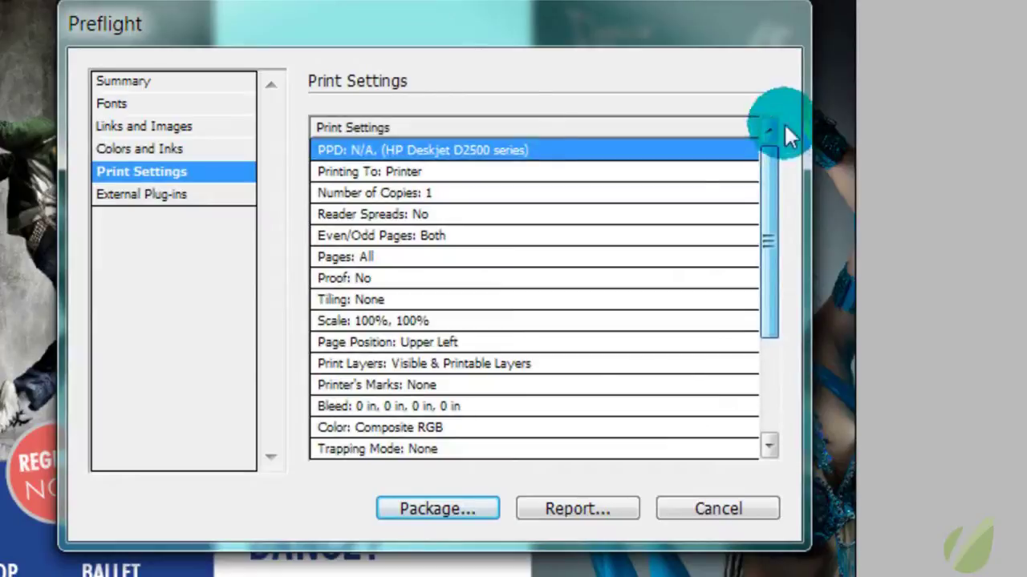
pyautogui.click(195, 198)
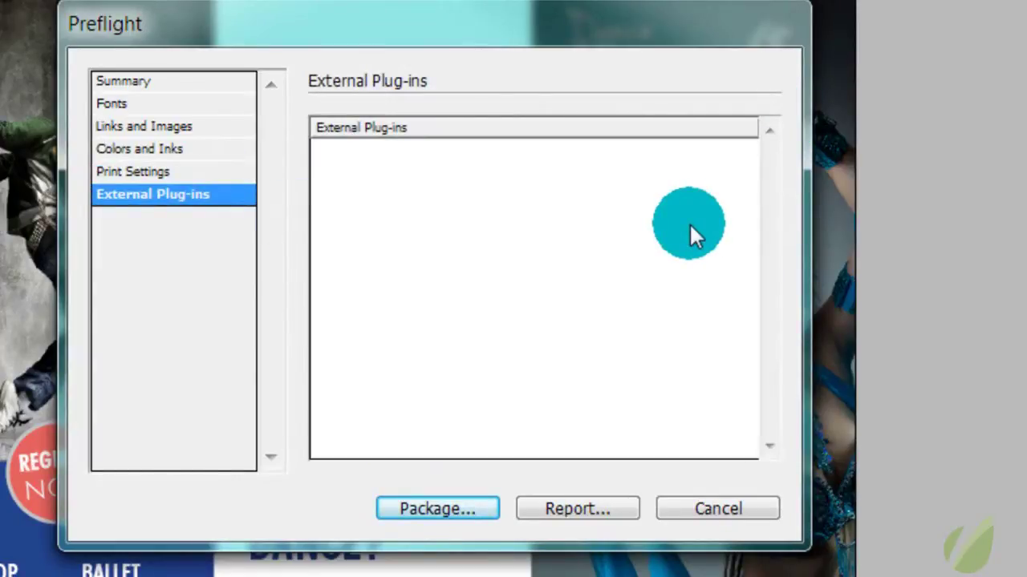
pyautogui.click(132, 81)
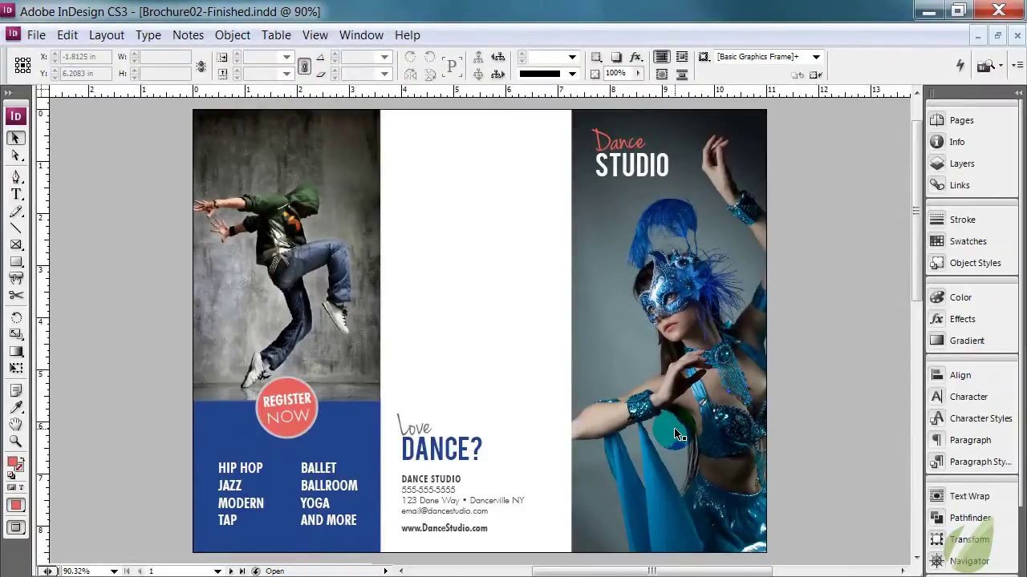
# - Show frame edges, guides and bleed with W and inspect page 1's class list and contact frames
pyautogui.press('w')
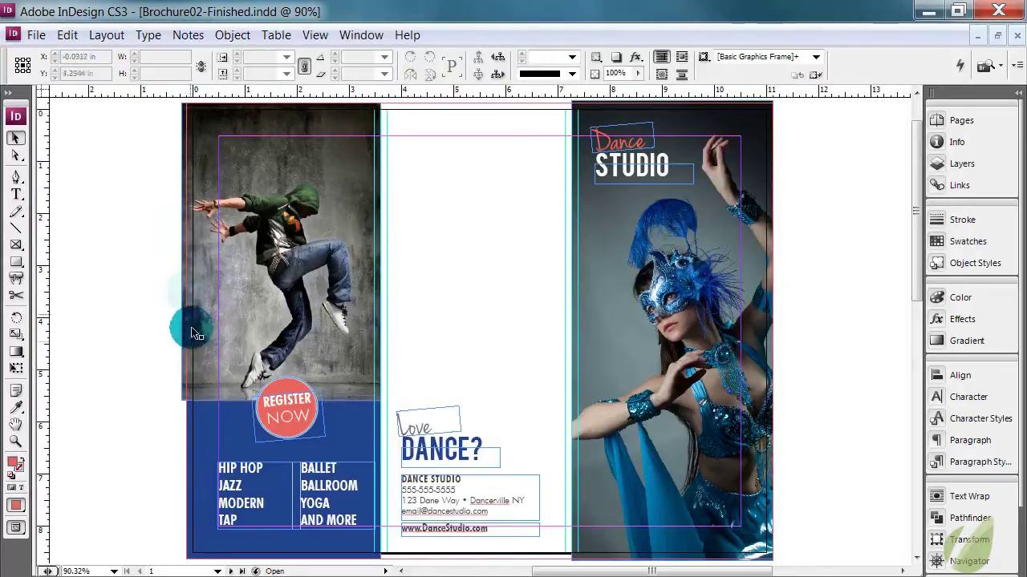
pyautogui.scroll(-3, 184, 521)
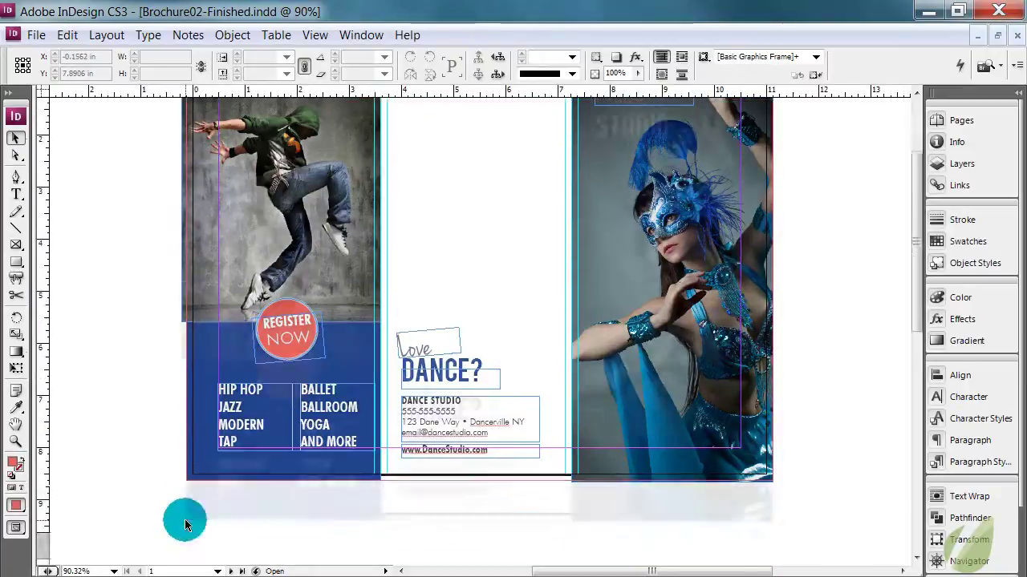
pyautogui.scroll(1, 775, 428)
pyautogui.scroll(2, 776, 432)
pyautogui.scroll(-7, 775, 432)
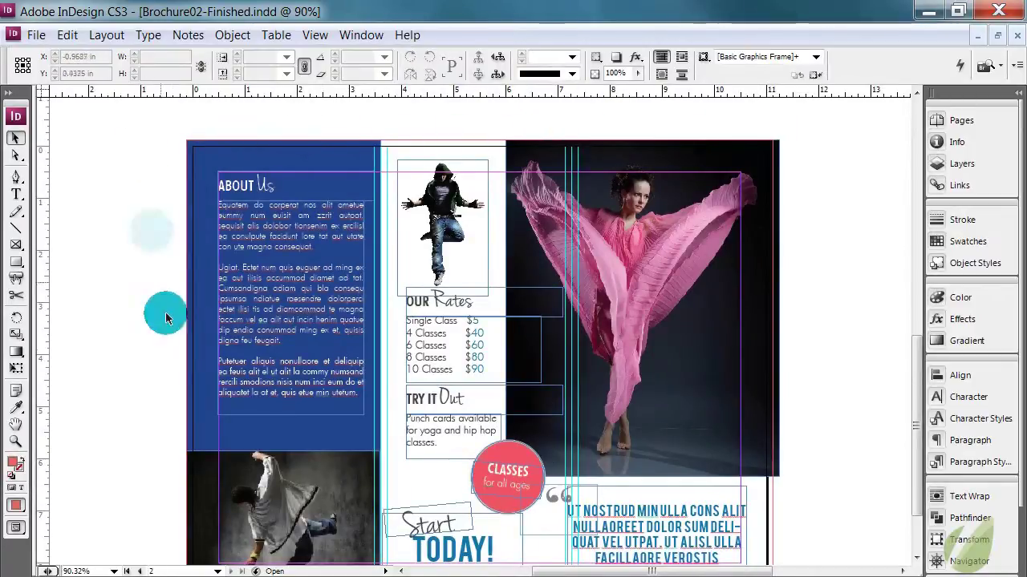
pyautogui.scroll(-1, 169, 344)
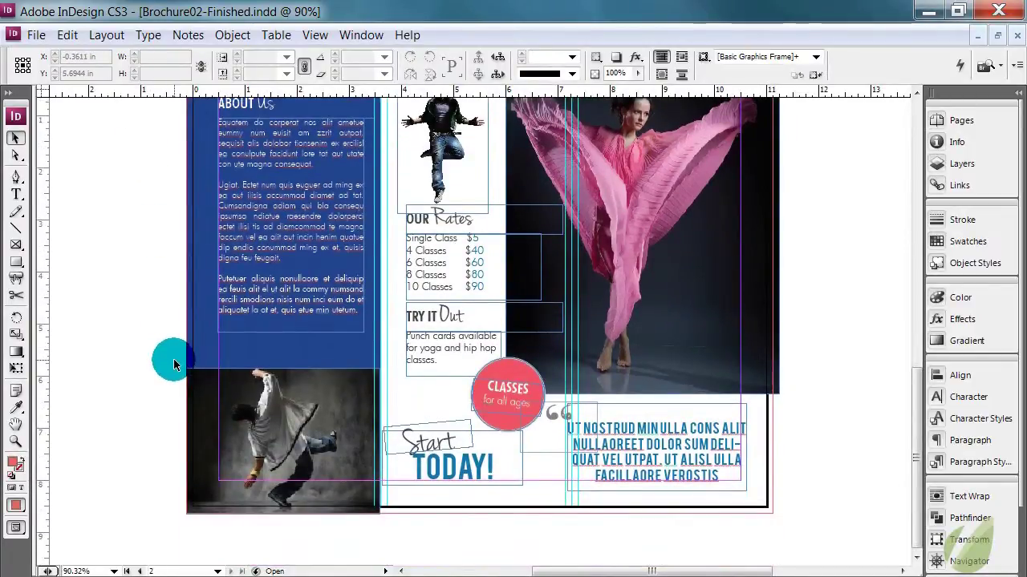
pyautogui.scroll(5, 173, 365)
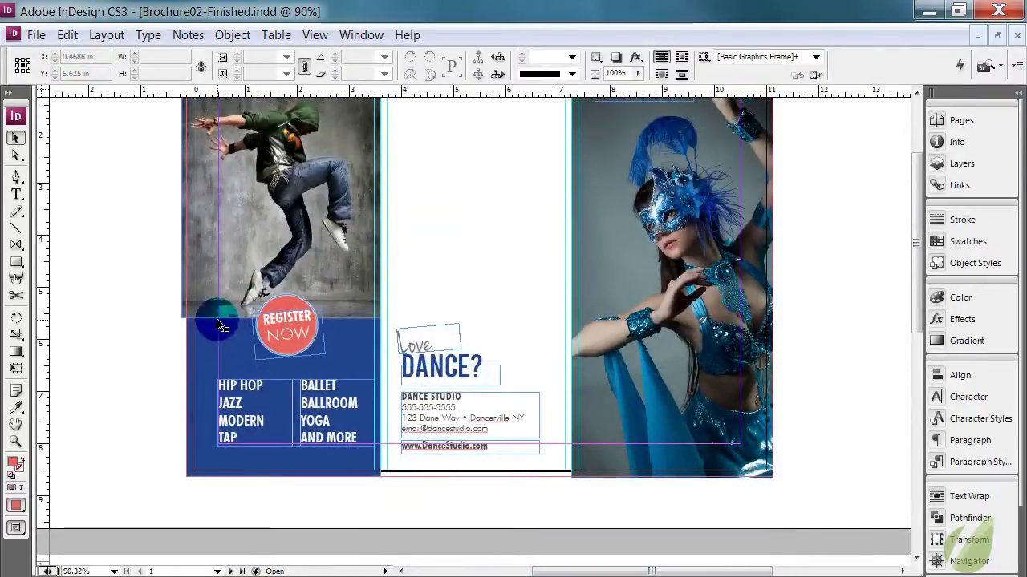
pyautogui.click(258, 393)
pyautogui.hotkey('shift', 'Left')
pyautogui.hotkey('shift', 'Left')
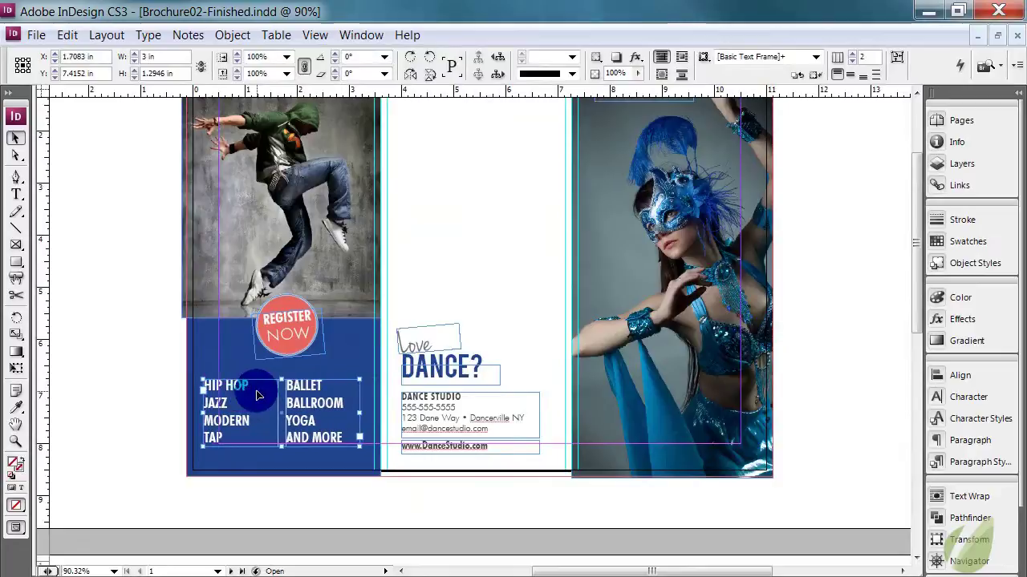
pyautogui.hotkey('shift', 'Right')
pyautogui.hotkey('shift', 'Right')
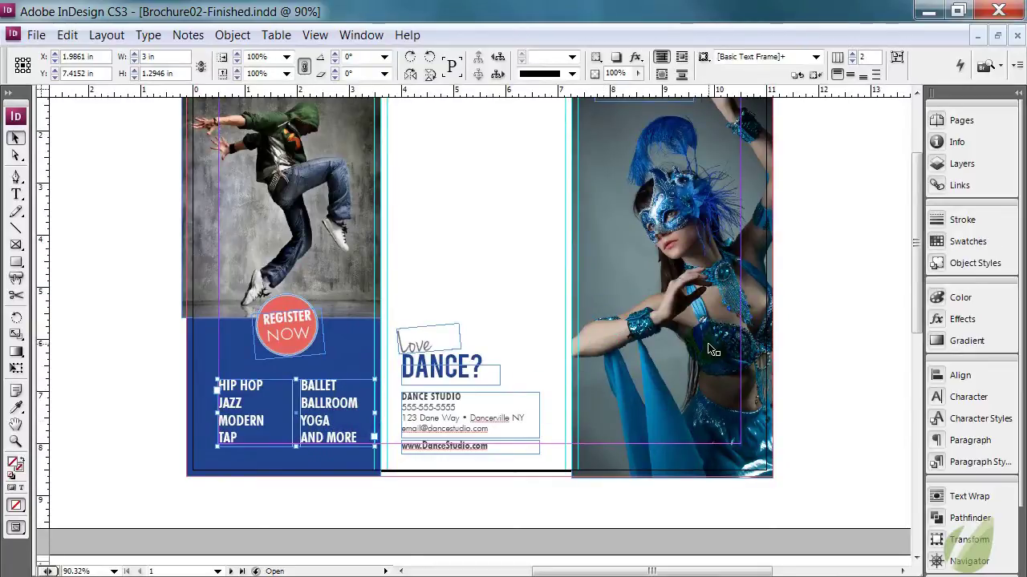
pyautogui.scroll(-10, 713, 349)
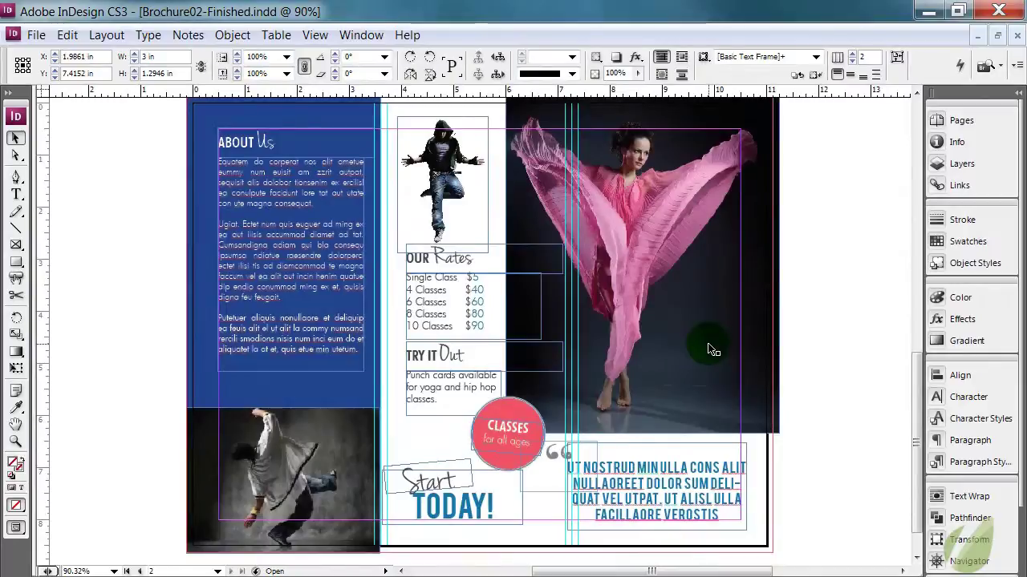
pyautogui.scroll(10, 713, 349)
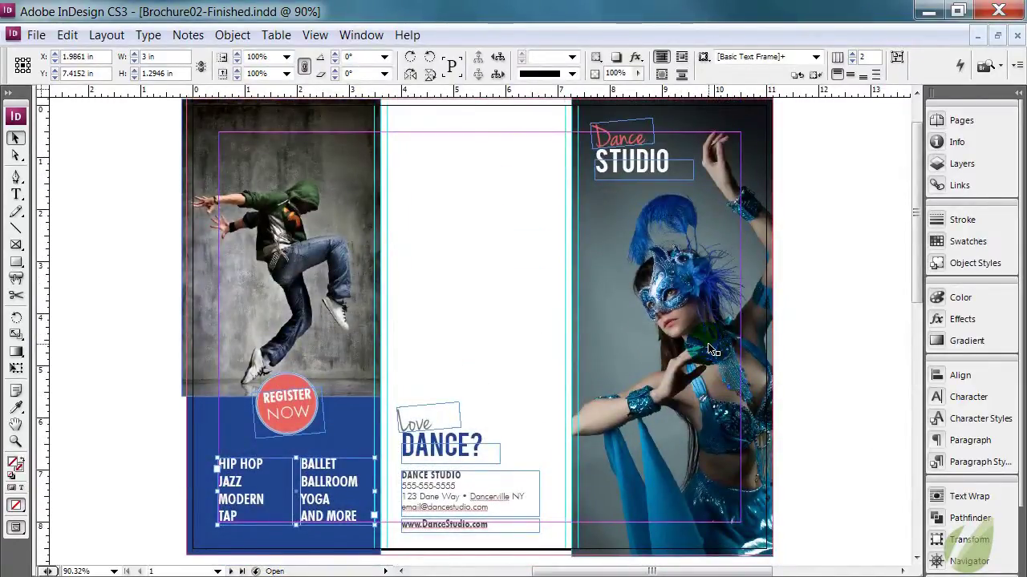
# - In the expanded Swatches panel, use Select All Unused and Delete Swatch to remove six unused swatches
pyautogui.click(975, 243)
pyautogui.moveTo(909, 291); pyautogui.dragTo(912, 373)
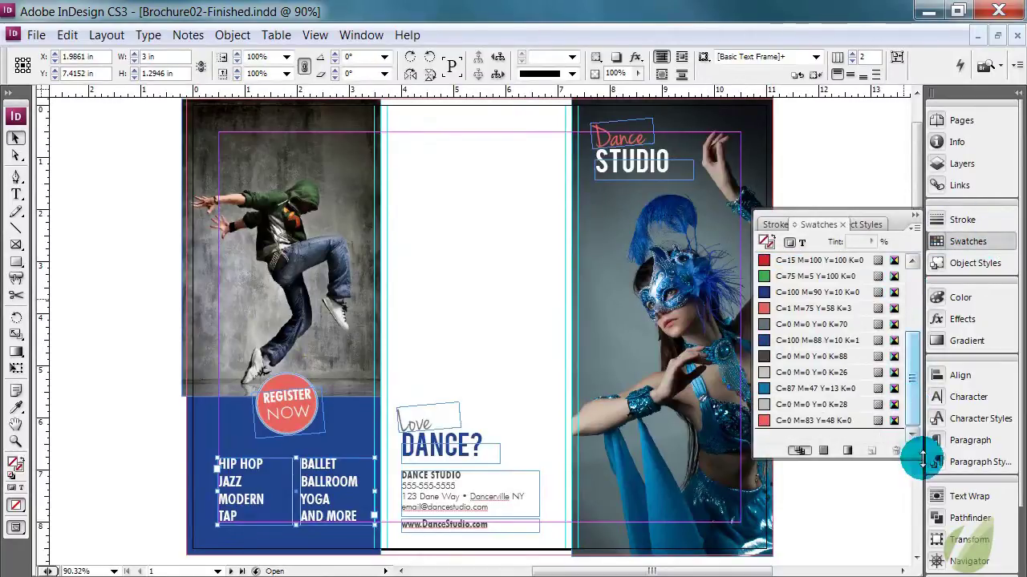
pyautogui.moveTo(914, 451); pyautogui.dragTo(914, 553)
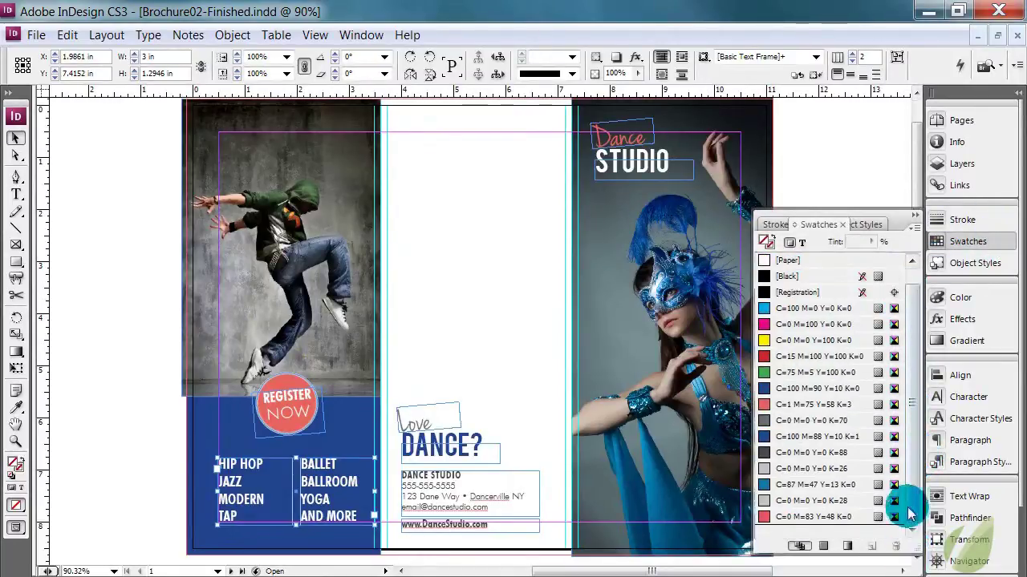
pyautogui.click(914, 227)
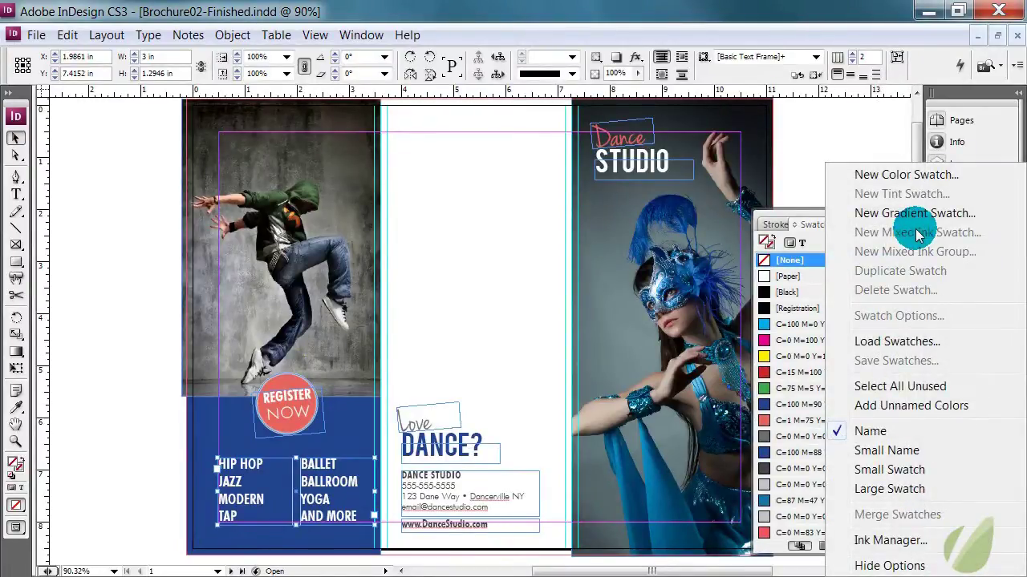
pyautogui.click(886, 385)
pyautogui.moveTo(912, 407); pyautogui.dragTo(912, 257)
pyautogui.click(914, 228)
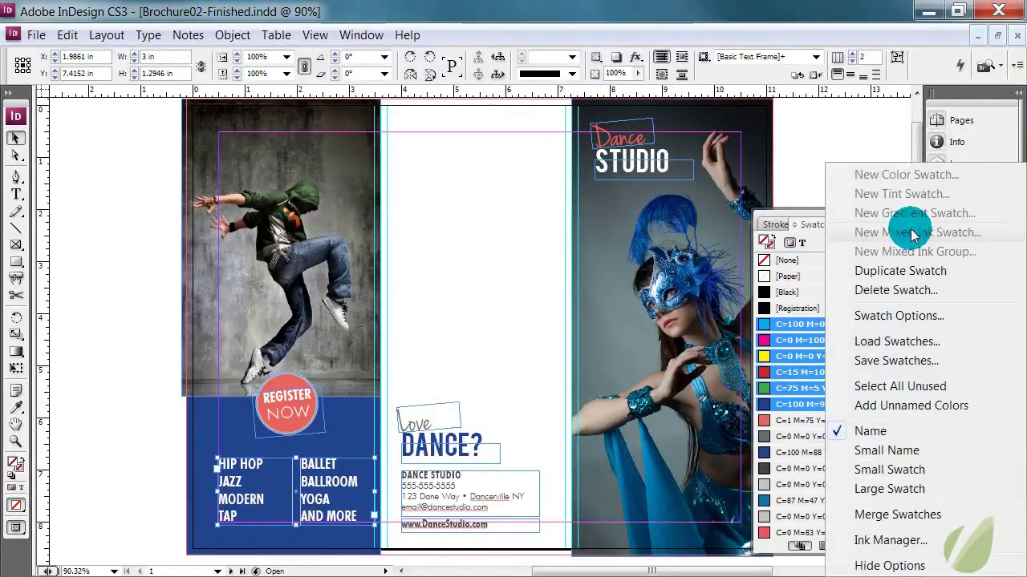
pyautogui.click(911, 290)
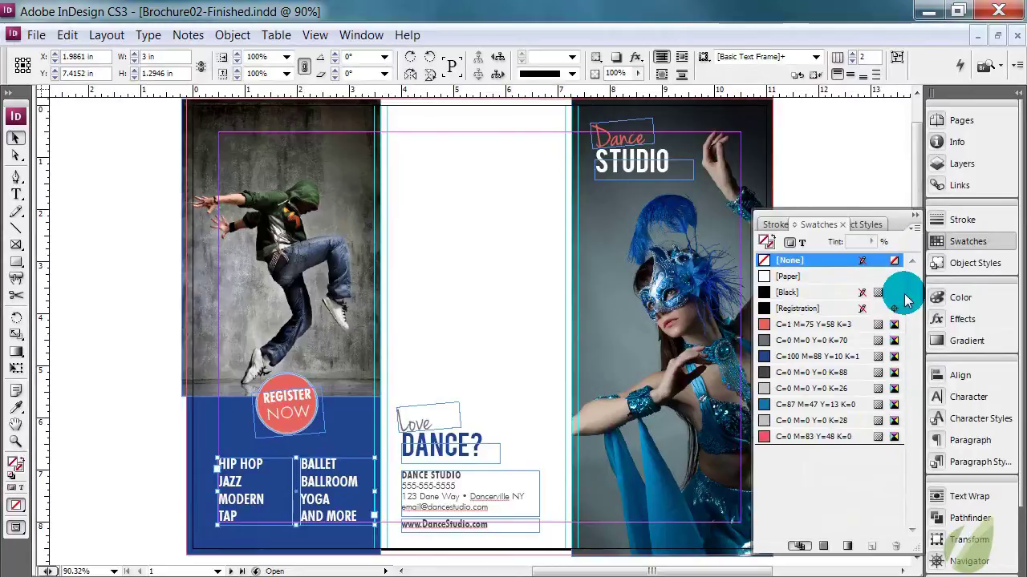
pyautogui.click(919, 220)
pyautogui.moveTo(917, 206); pyautogui.dragTo(916, 420)
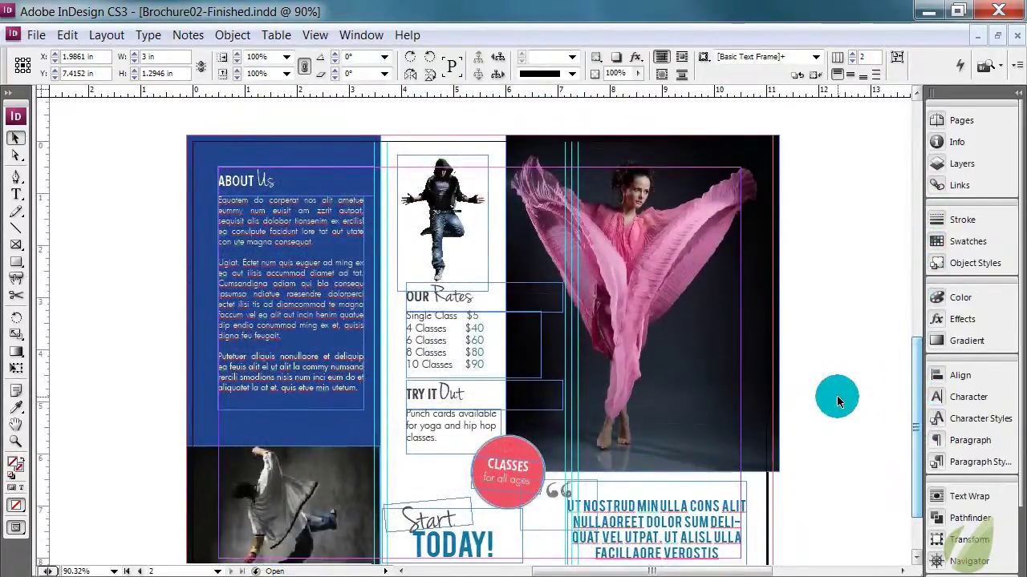
pyautogui.click(836, 395)
pyautogui.scroll(-1, 837, 396)
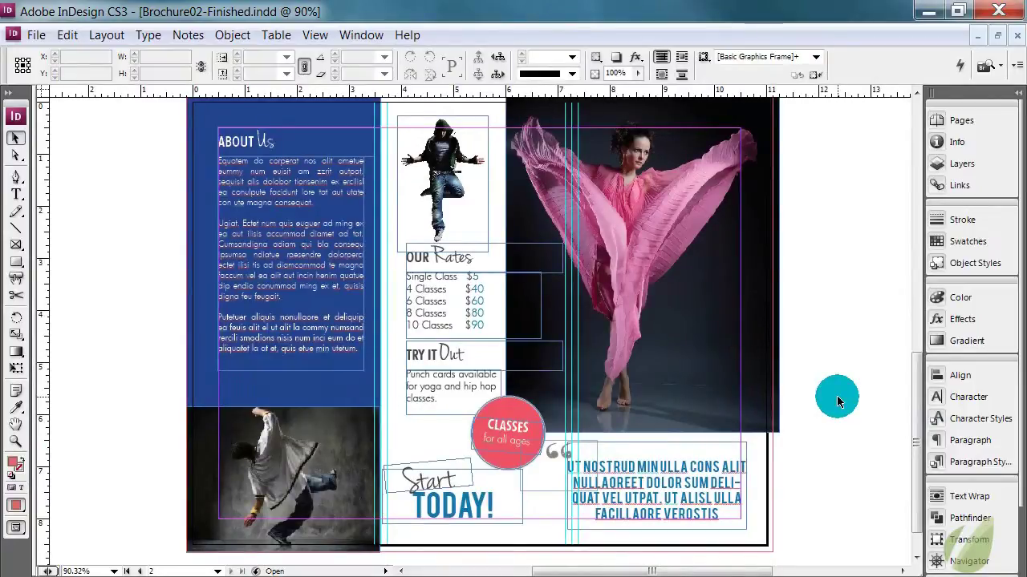
pyautogui.press('t')
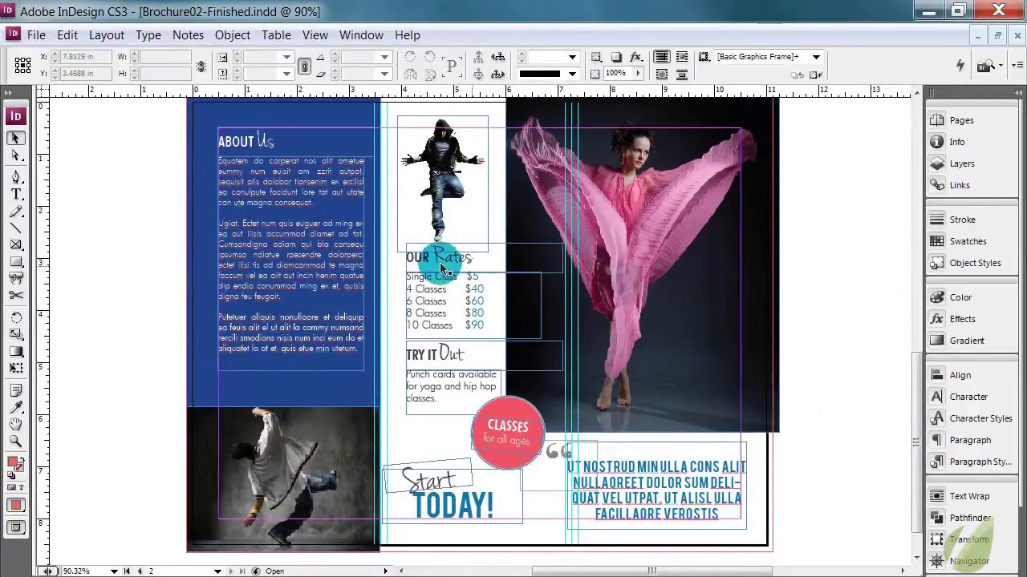
pyautogui.click(298, 265)
pyautogui.hotkey('ctrl', 'a')
pyautogui.click(147, 34)
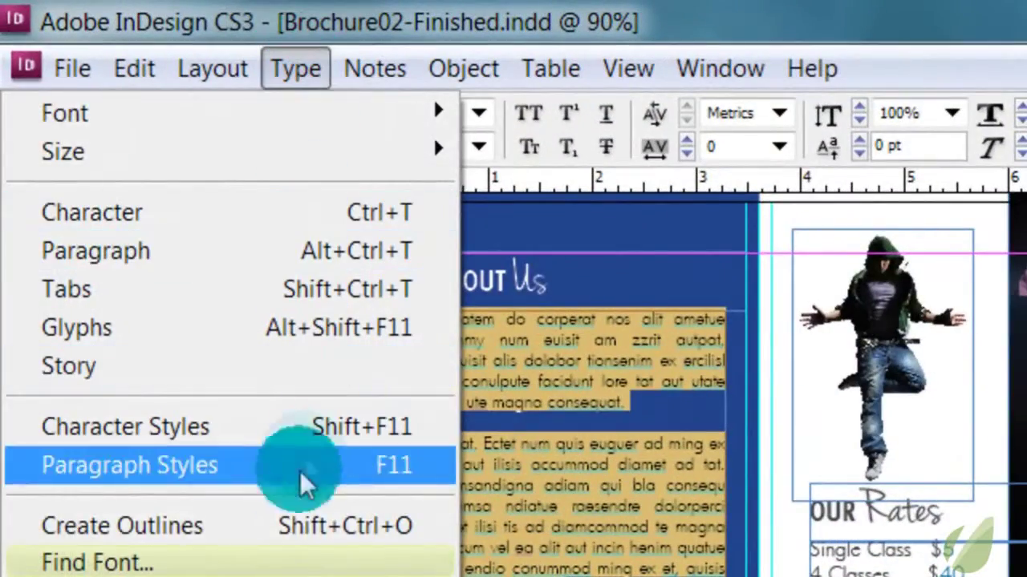
pyautogui.click(283, 527)
pyautogui.click(720, 68)
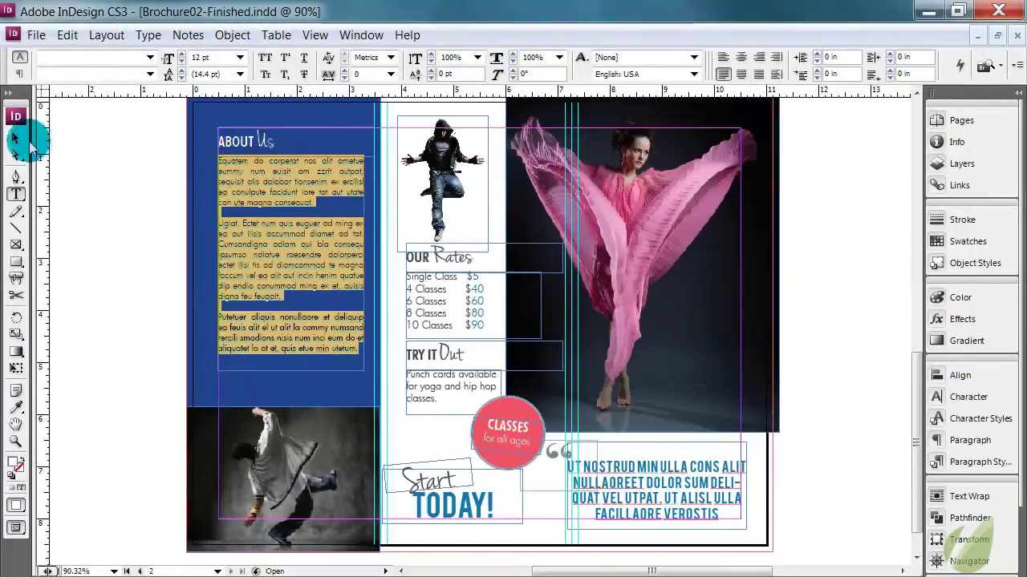
pyautogui.click(14, 138)
pyautogui.scroll(2, 45, 164)
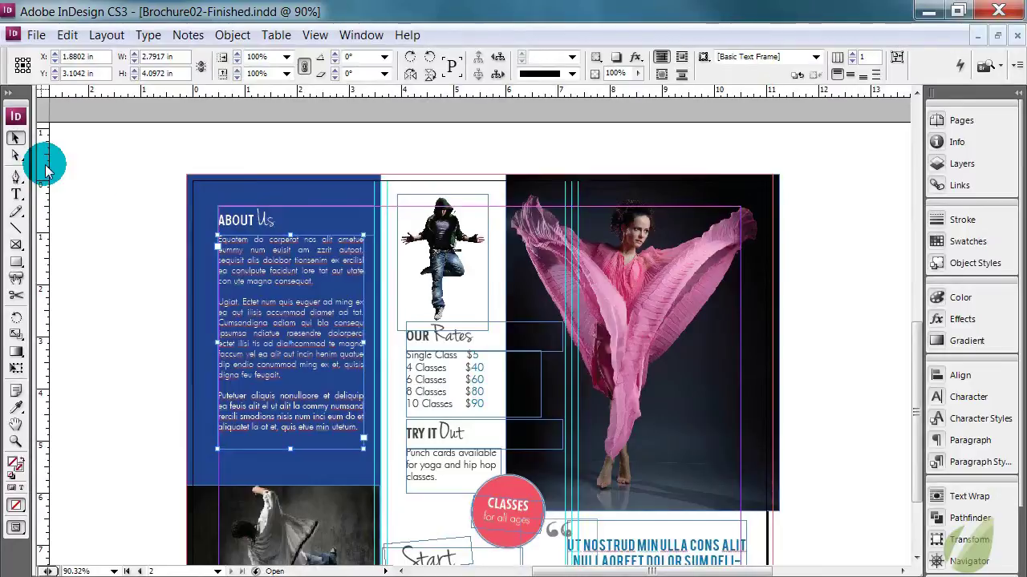
pyautogui.click(112, 185)
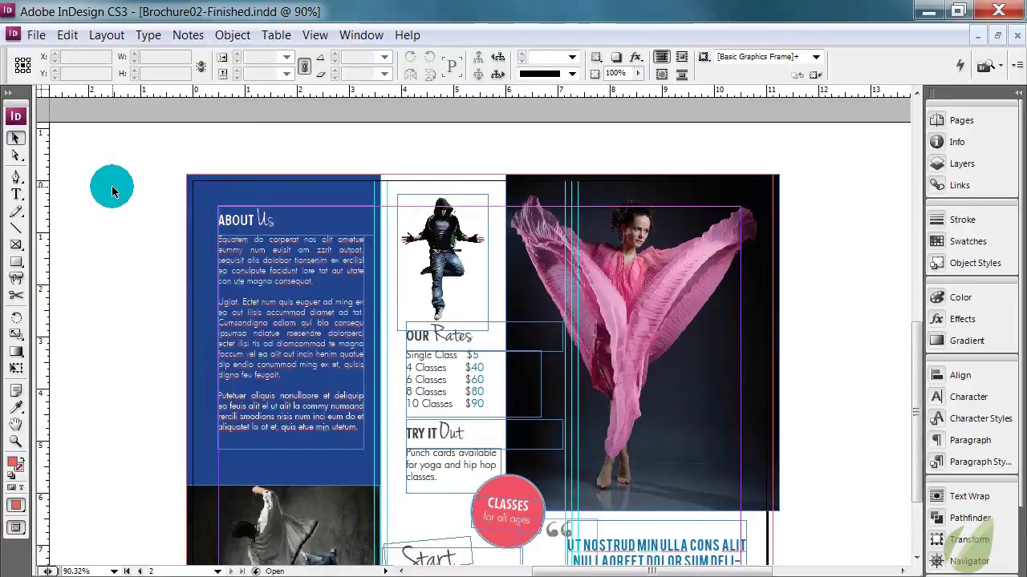
pyautogui.scroll(10, 120, 217)
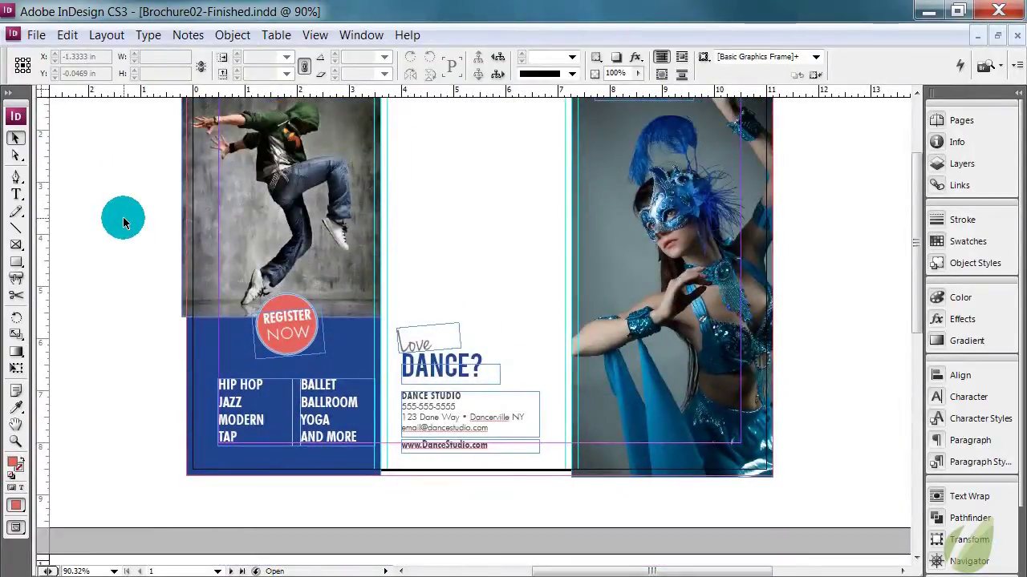
pyautogui.scroll(3, 123, 223)
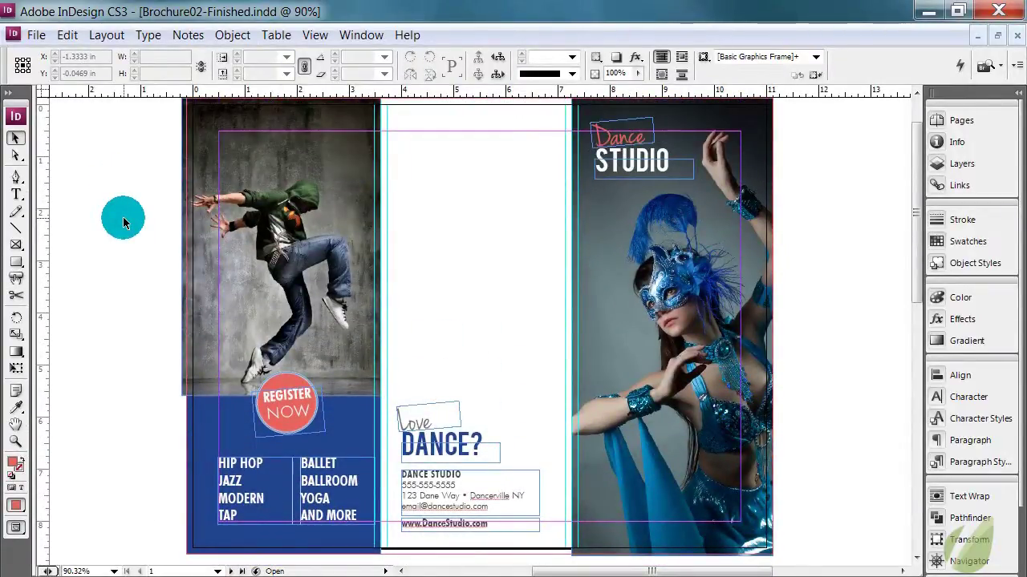
pyautogui.scroll(-10, 123, 223)
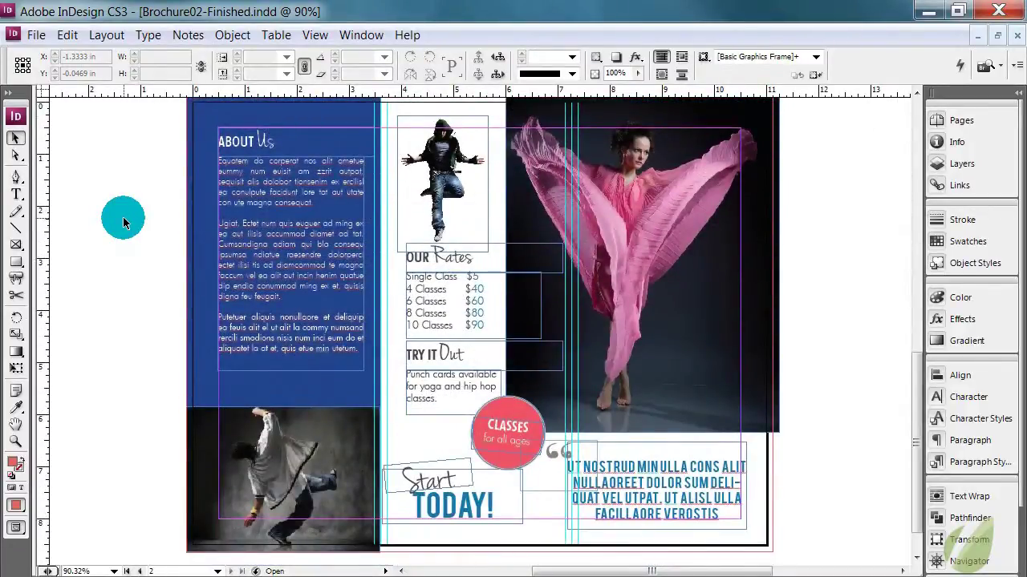